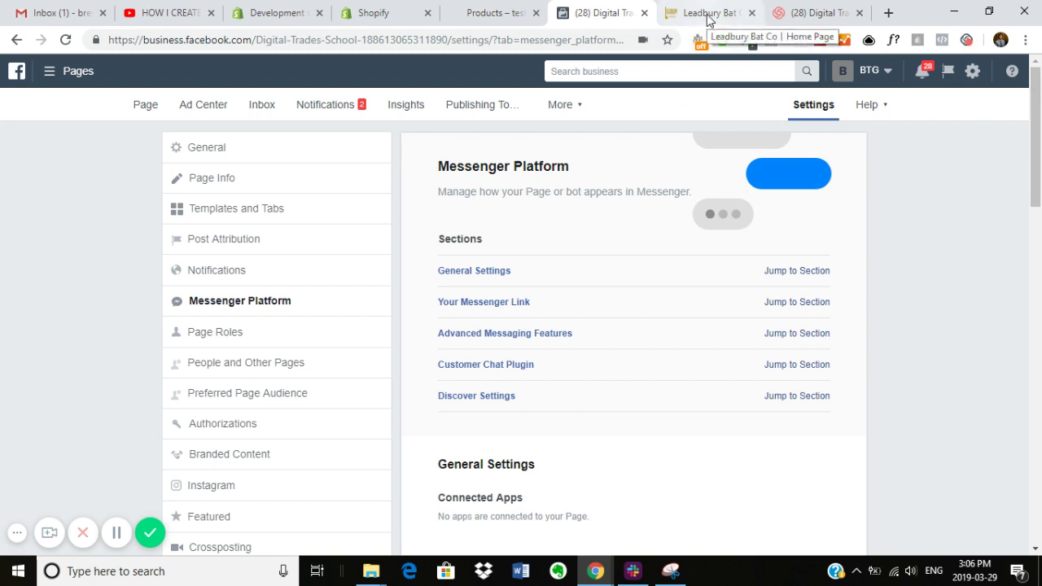
# Step: Open the Message Us chat link on the Leadbury Bat Co website as an example and return to the Facebook page settings
pyautogui.click(708, 13)
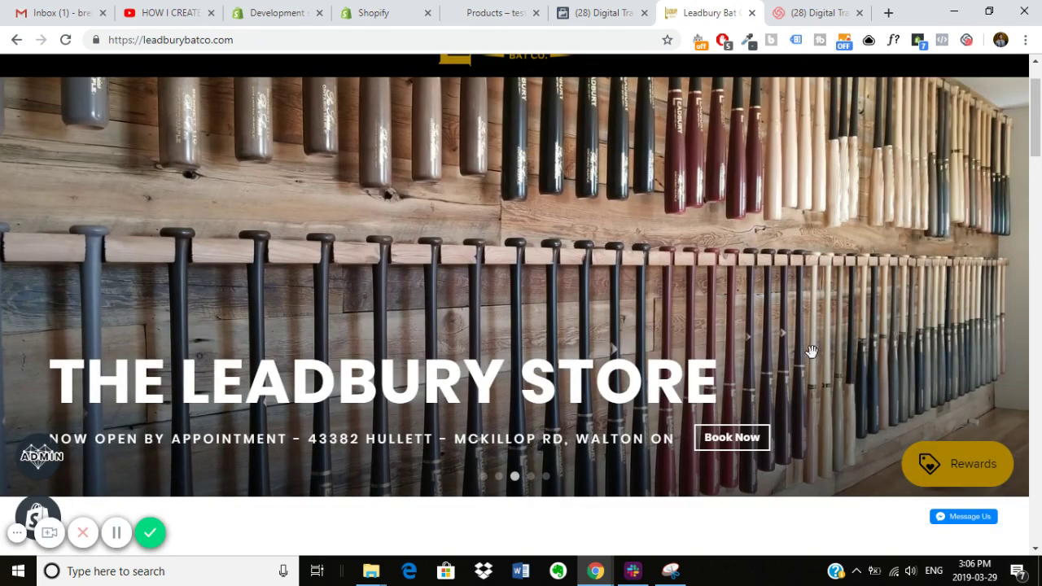
pyautogui.click(968, 521)
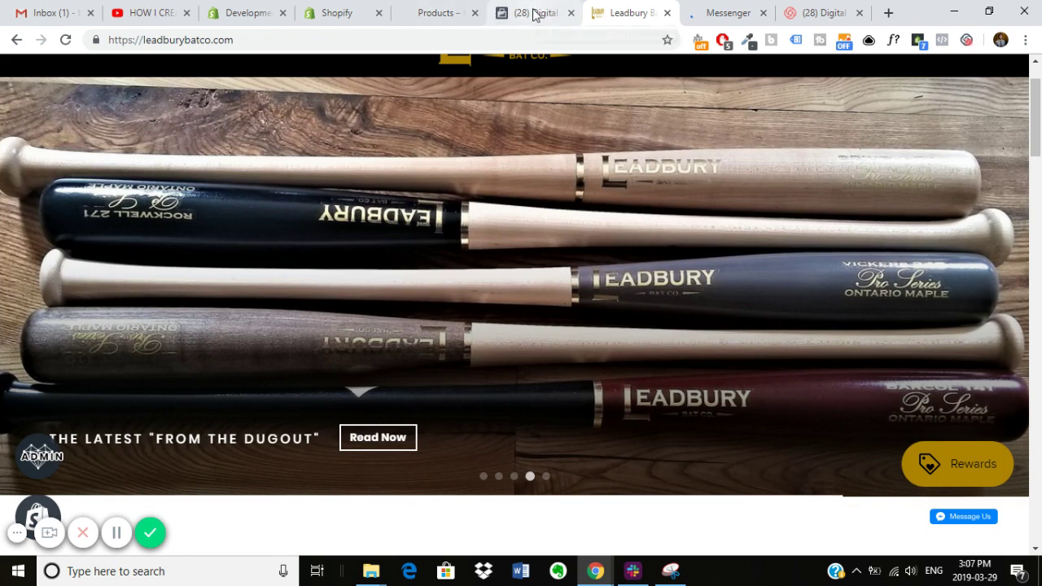
pyautogui.click(528, 13)
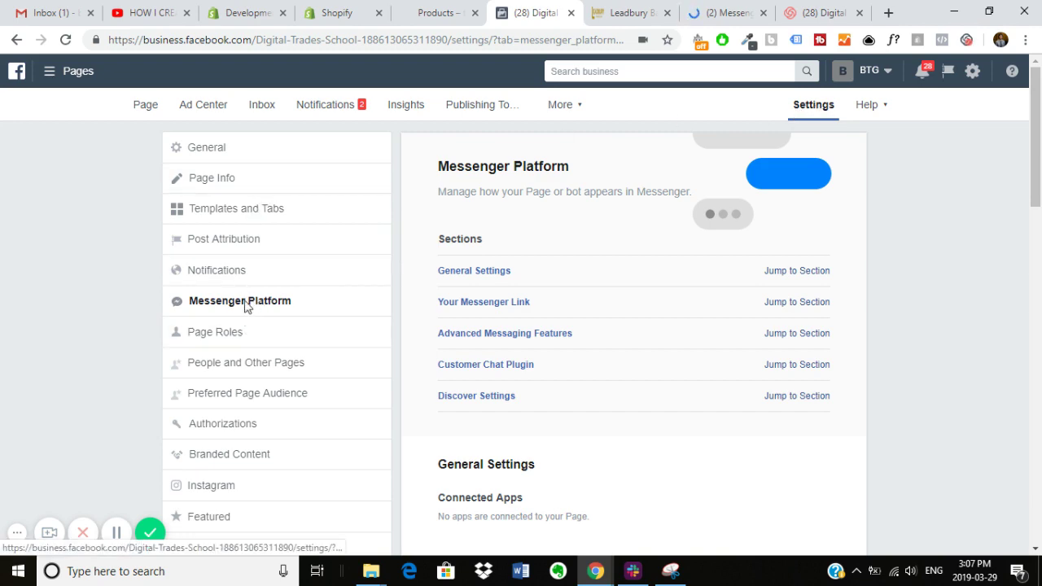
# Step: Start the Customer Chat Plugin setup from the Messenger Platform settings of the Digital Trades School page
pyautogui.scroll(-4, 710, 279)
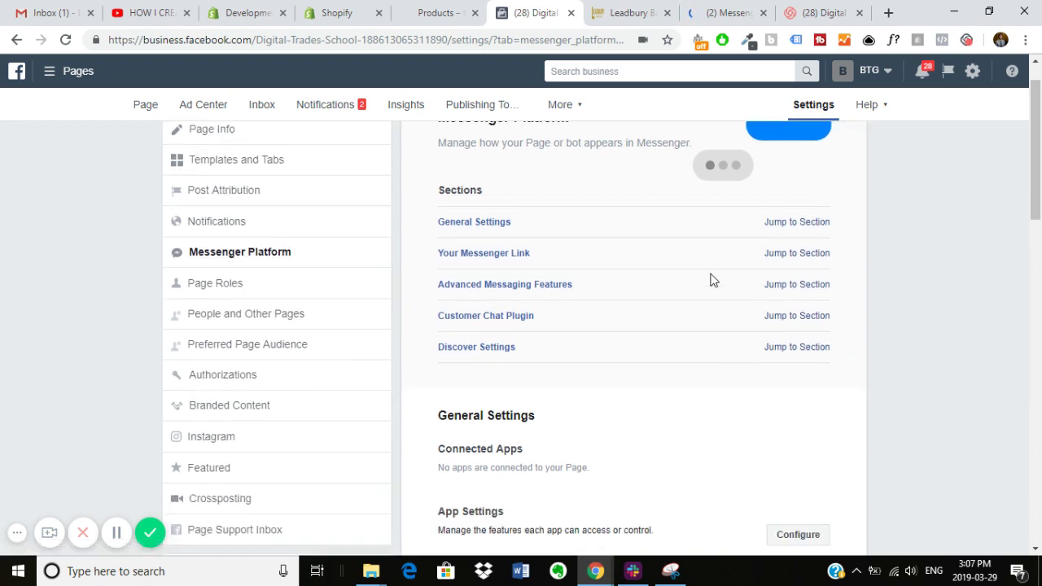
pyautogui.scroll(-10, 709, 279)
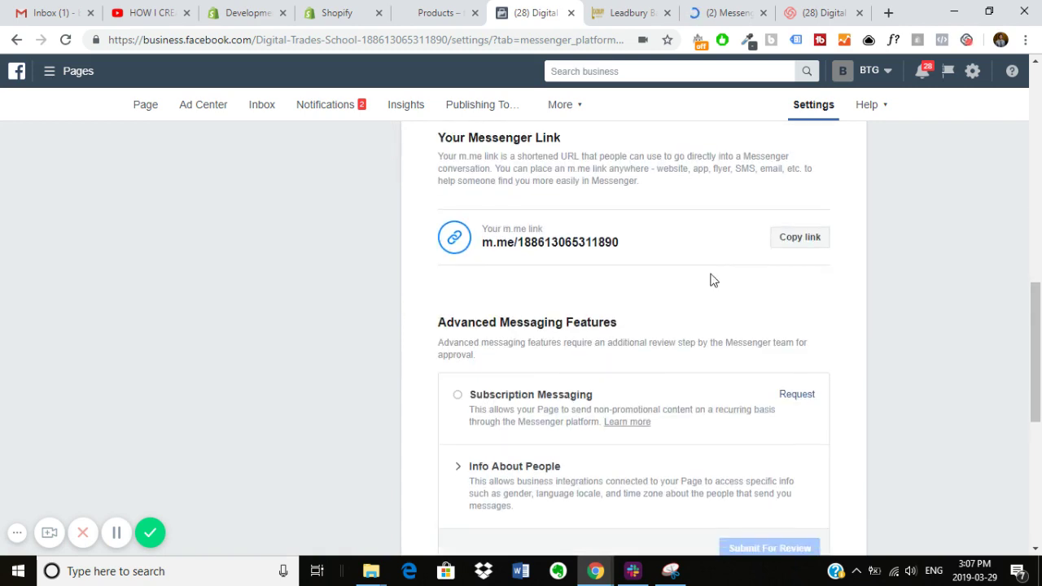
pyautogui.scroll(-1, 710, 279)
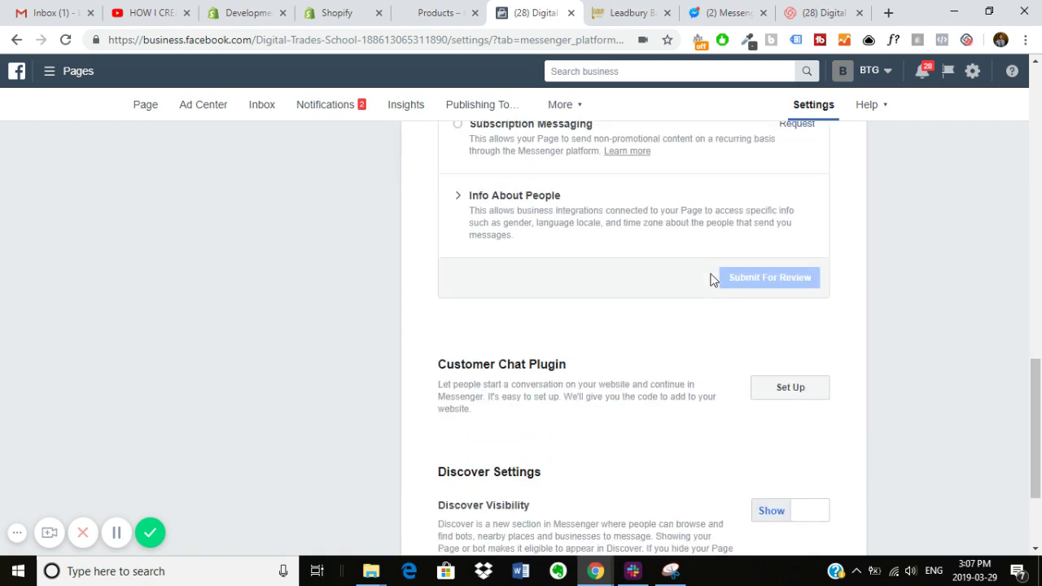
pyautogui.scroll(-2, 710, 279)
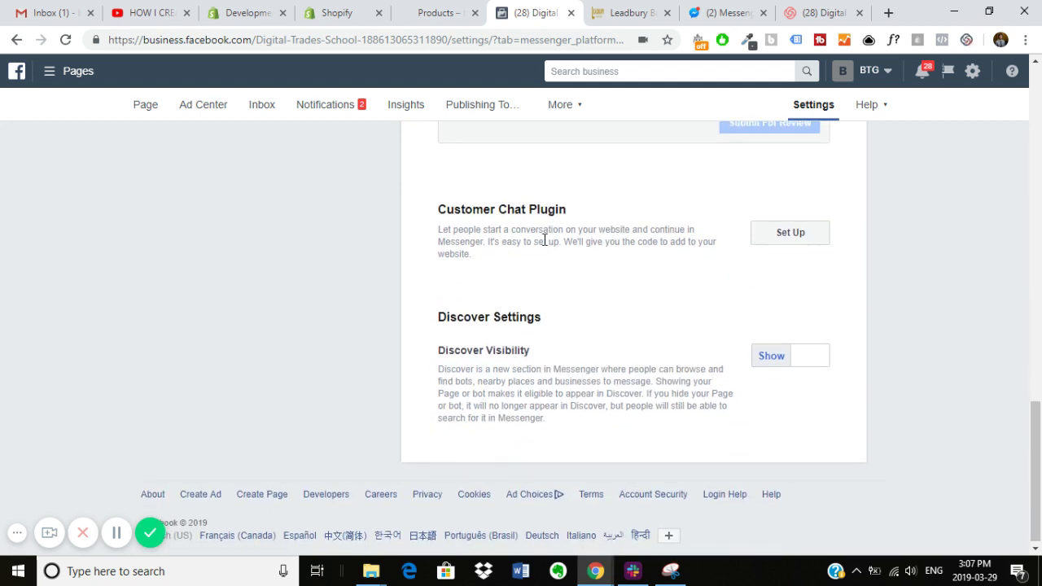
pyautogui.click(790, 233)
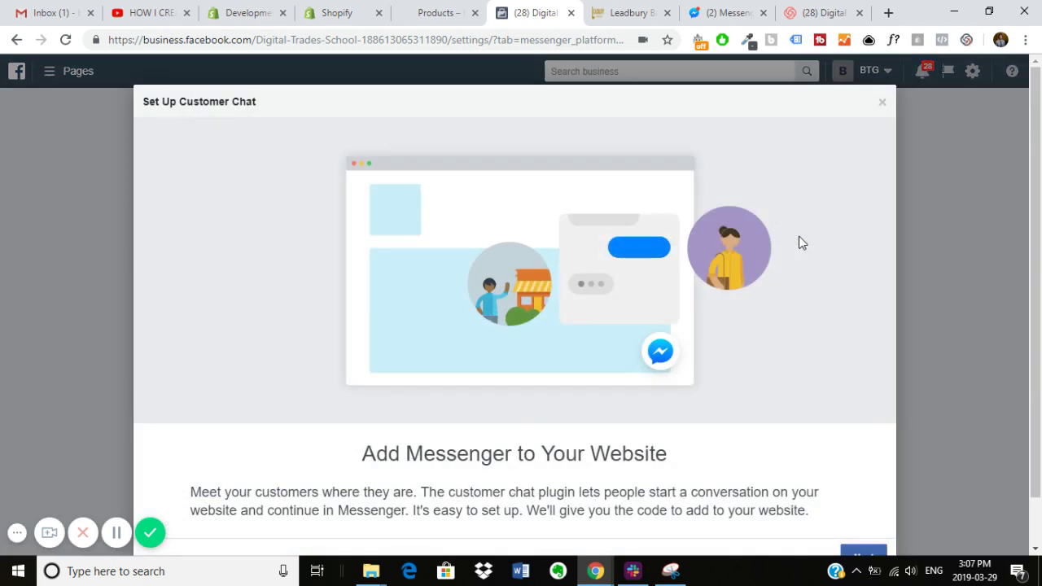
pyautogui.scroll(-1, 798, 243)
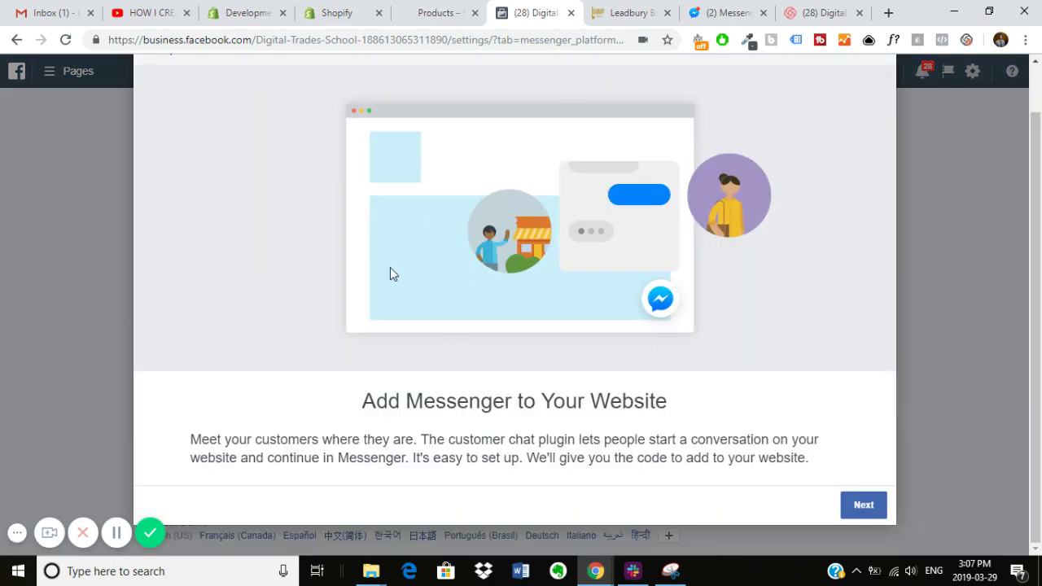
# Step: Advance the chat setup to the code snippet stage, keeping English (US), the default greeting and the custom color #0084ff
pyautogui.click(859, 506)
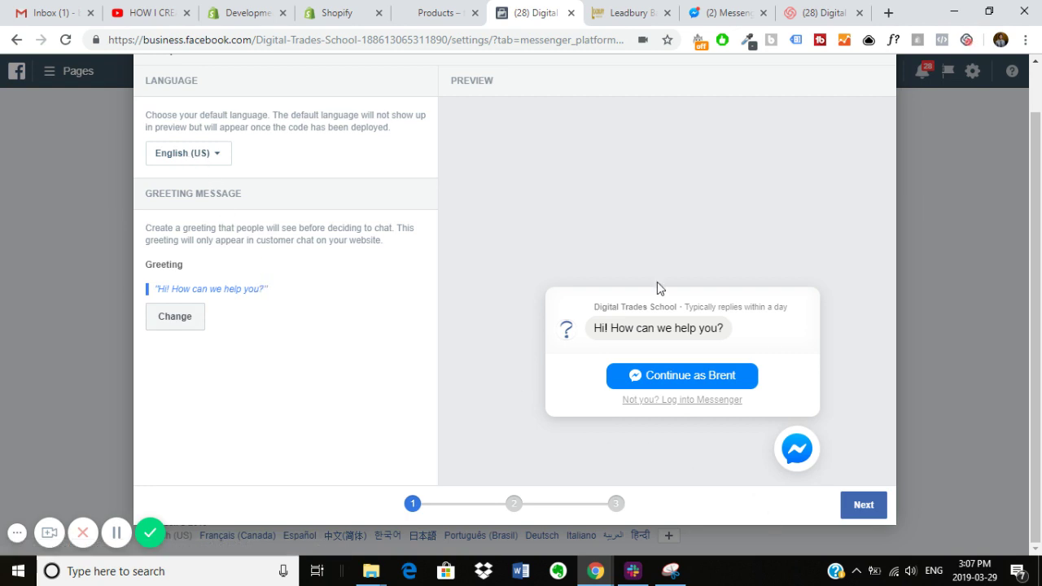
pyautogui.click(848, 506)
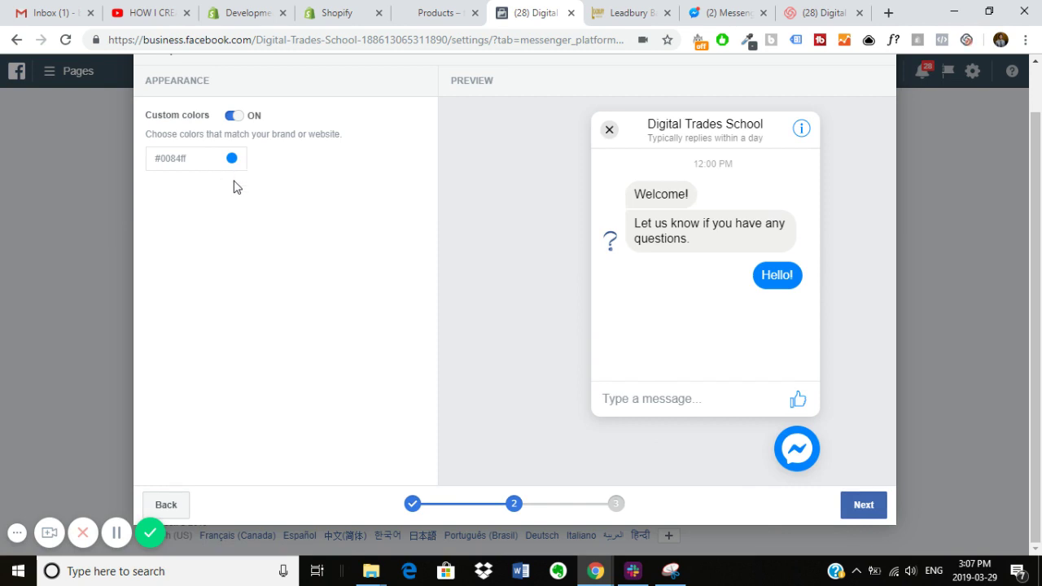
pyautogui.click(861, 517)
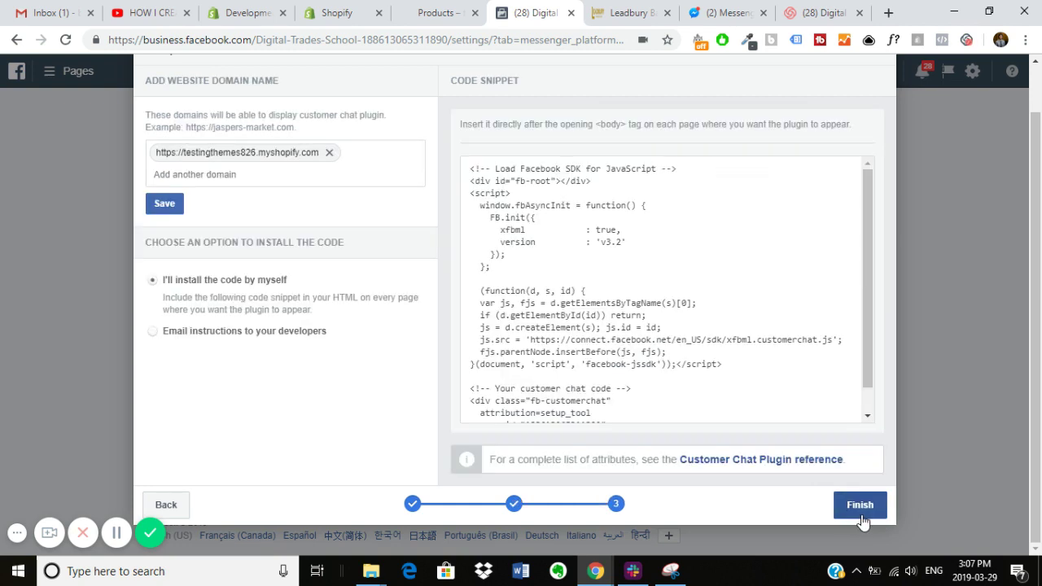
# Step: Copy the customer chat code snippet to the clipboard, keeping the self-install option
pyautogui.click(637, 417)
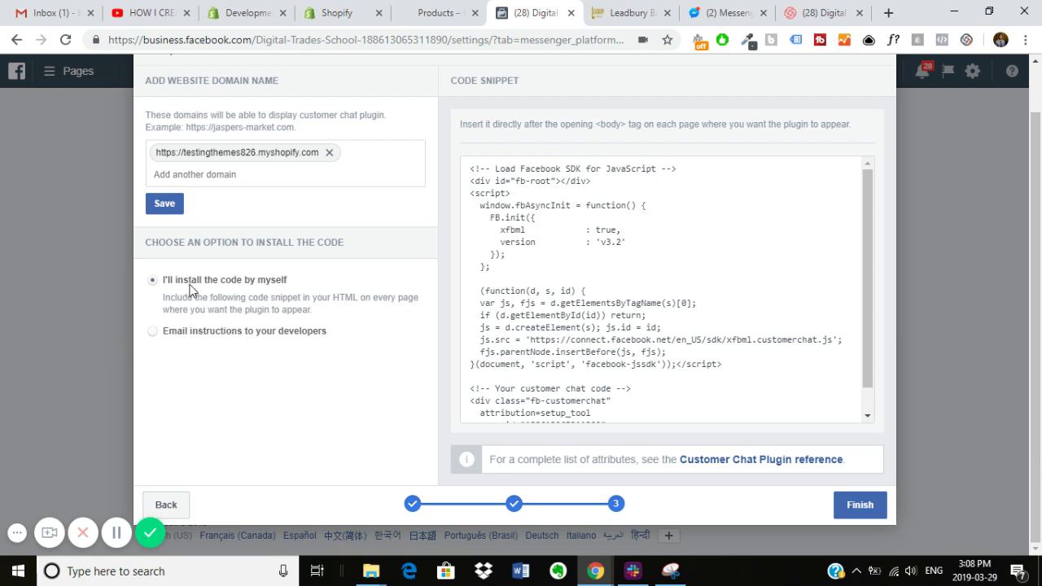
pyautogui.moveTo(556, 248)
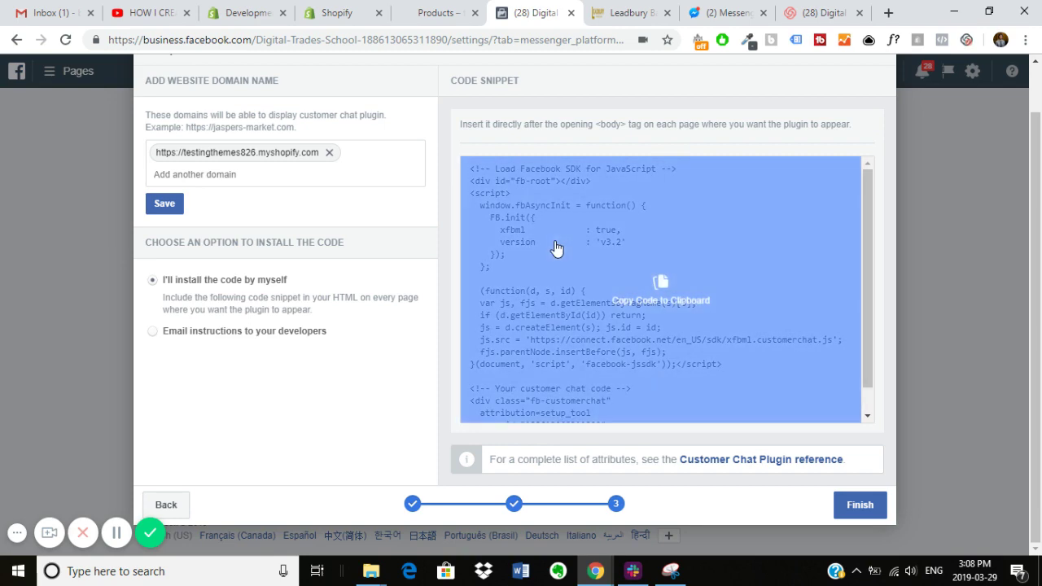
pyautogui.click(655, 281)
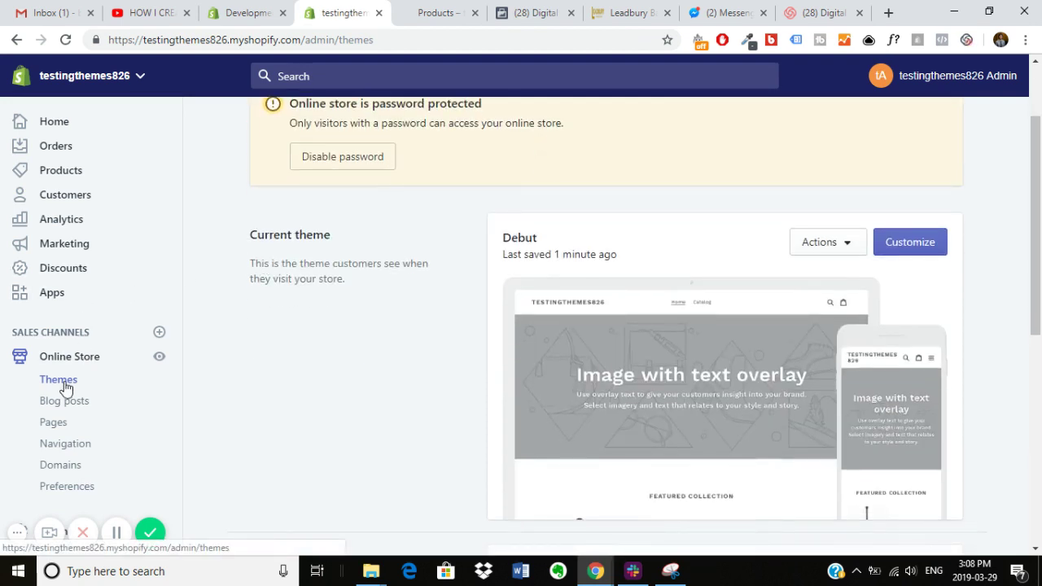
# Step: Open the Debut theme's code in the Shopify admin and locate the opening body tag in theme.liquid
pyautogui.click(842, 252)
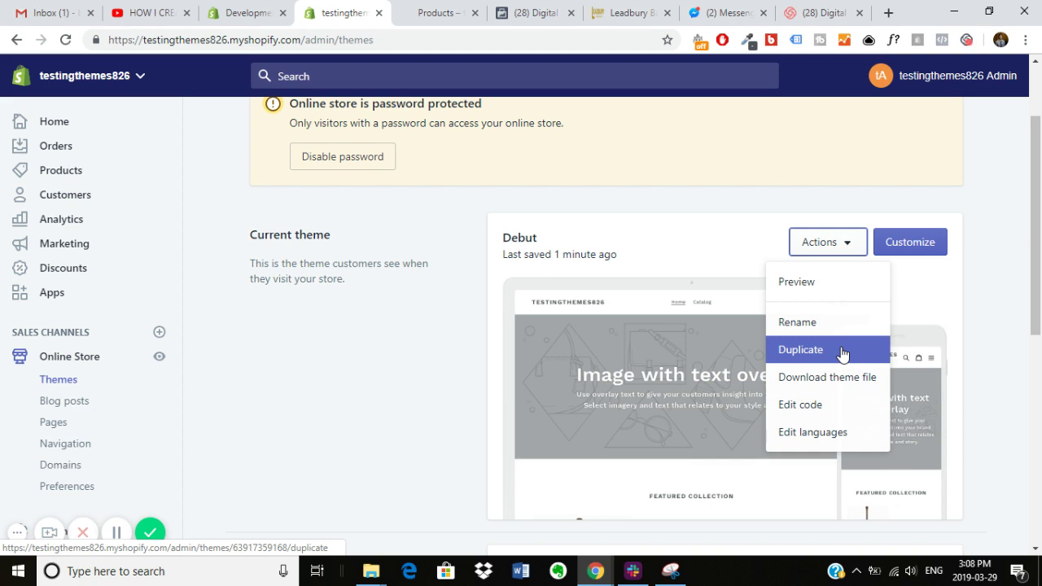
pyautogui.click(830, 407)
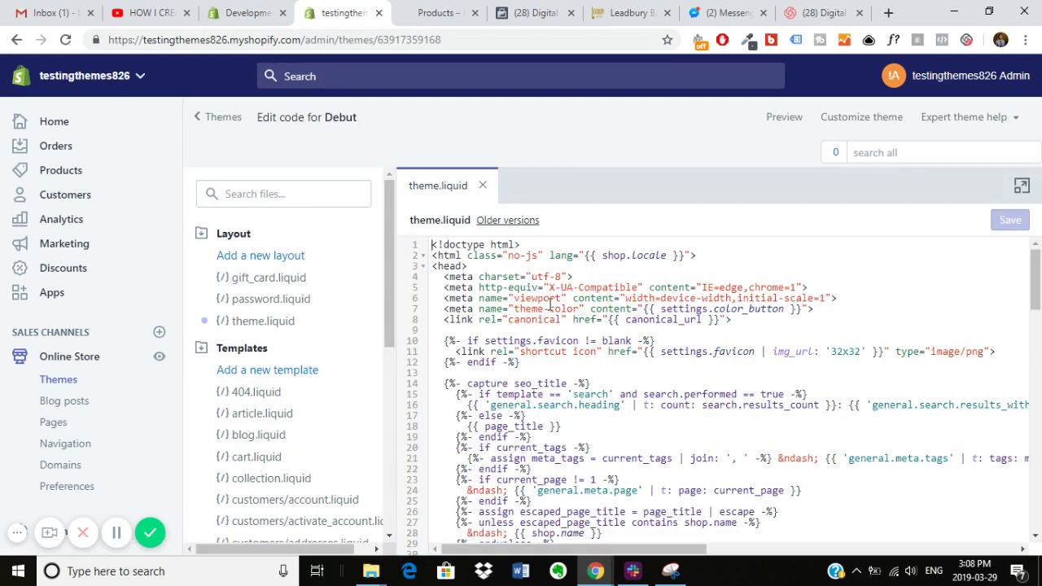
pyautogui.scroll(-5, 550, 304)
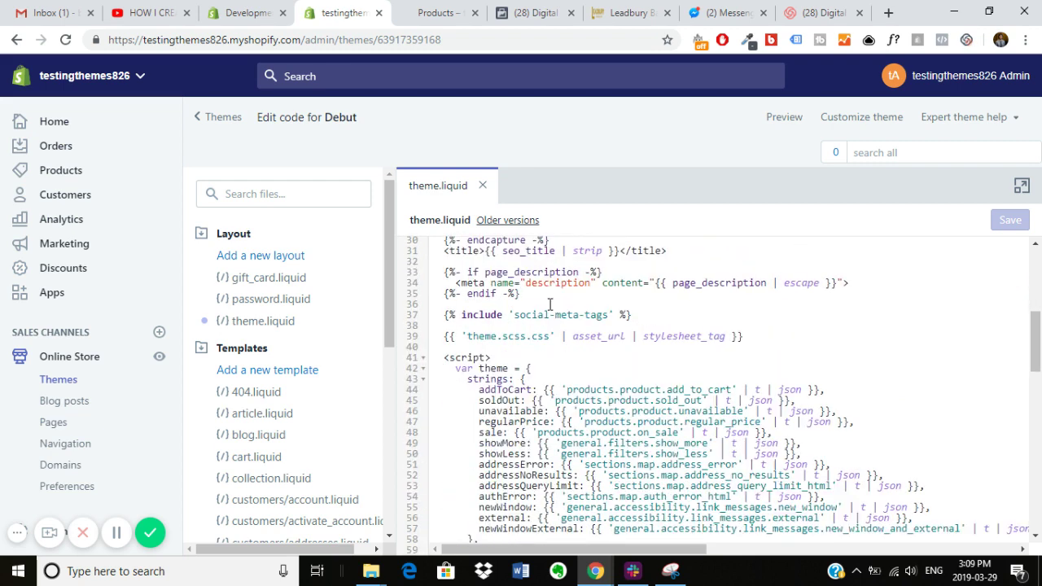
pyautogui.scroll(-3, 550, 304)
pyautogui.scroll(-4, 550, 305)
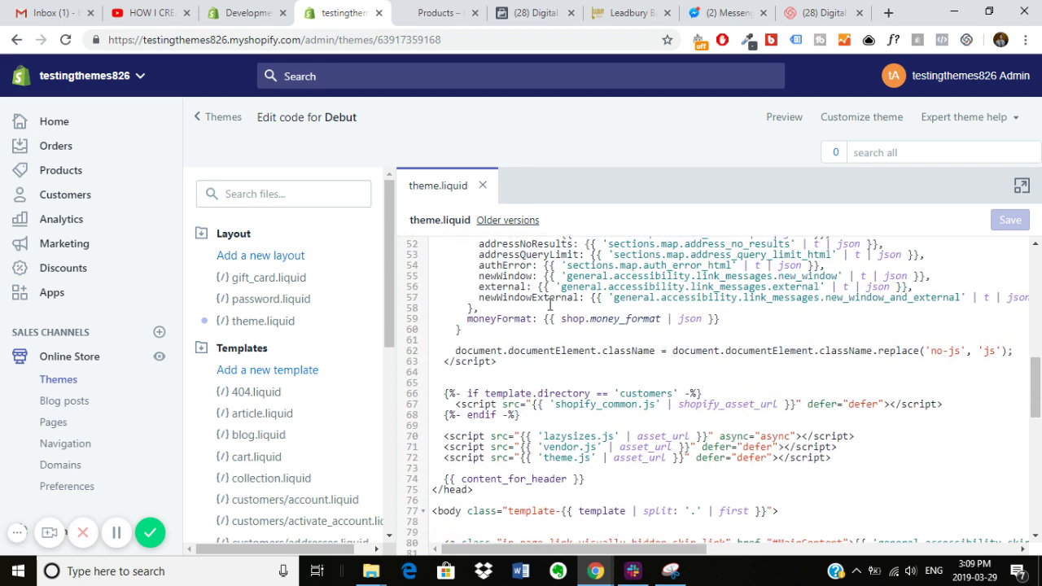
pyautogui.scroll(-3, 550, 304)
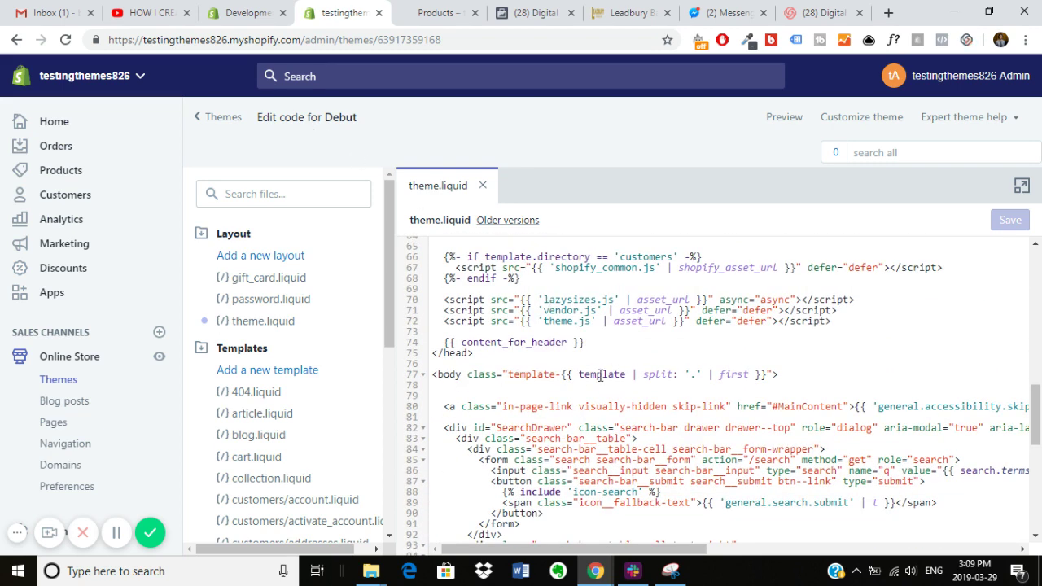
pyautogui.scroll(-1, 595, 373)
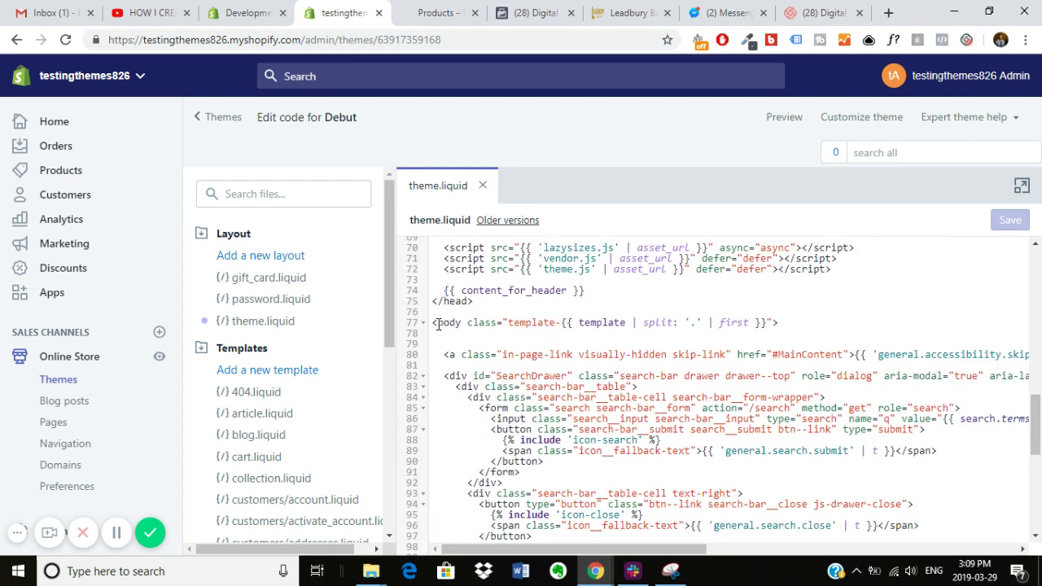
# Step: Paste the Facebook customer chat snippet into theme.liquid two lines below the opening body tag
pyautogui.moveTo(437, 323); pyautogui.dragTo(572, 323)
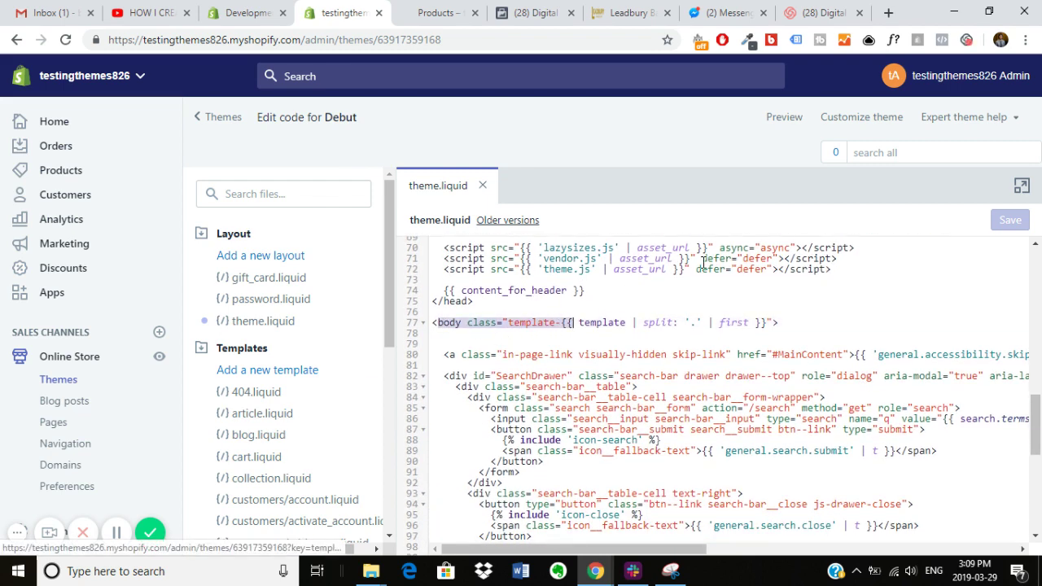
pyautogui.click(783, 323)
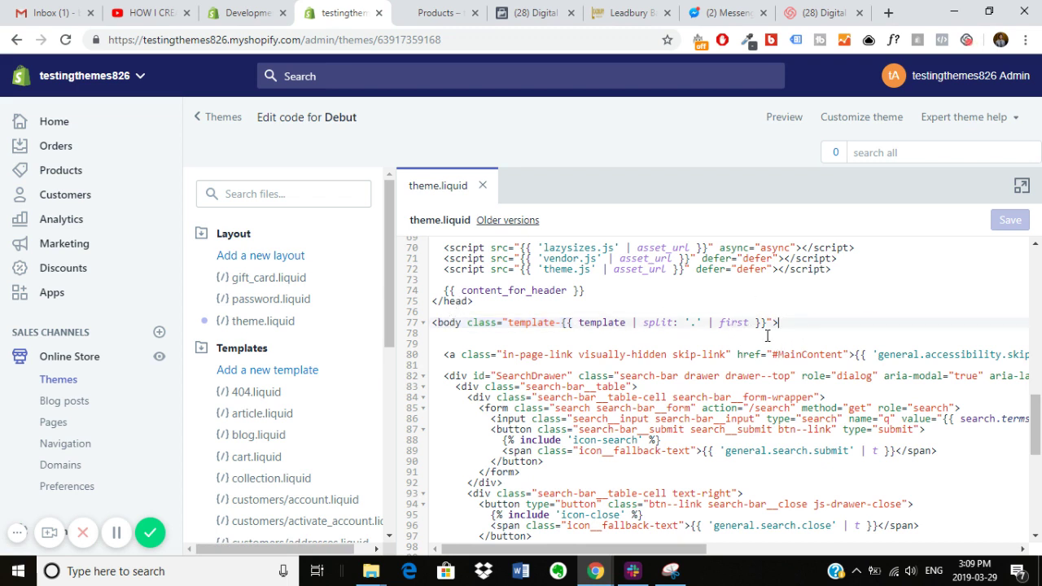
pyautogui.press('Return')
pyautogui.press('Return')
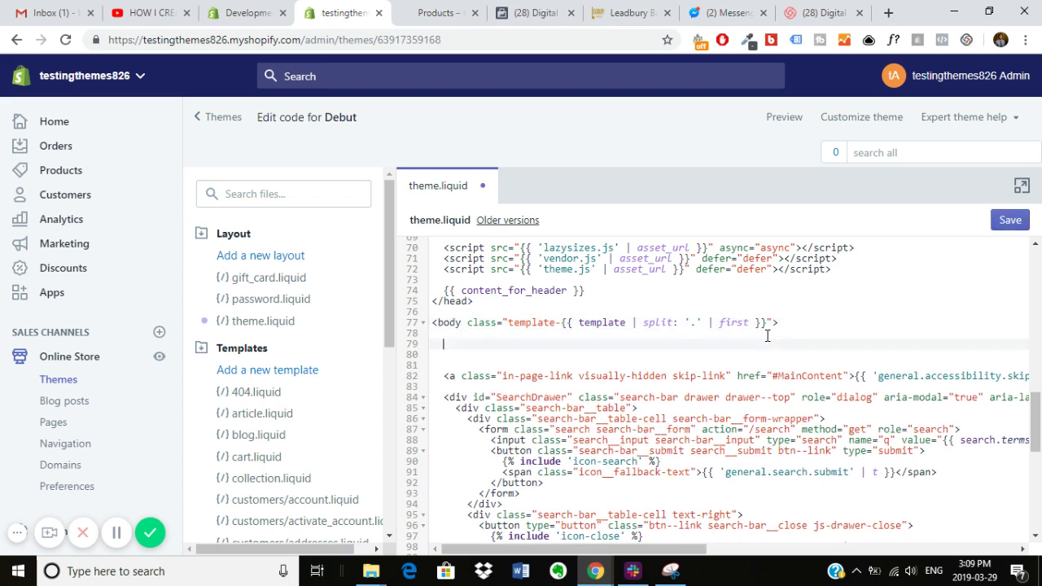
pyautogui.hotkey('ctrl', 'v')
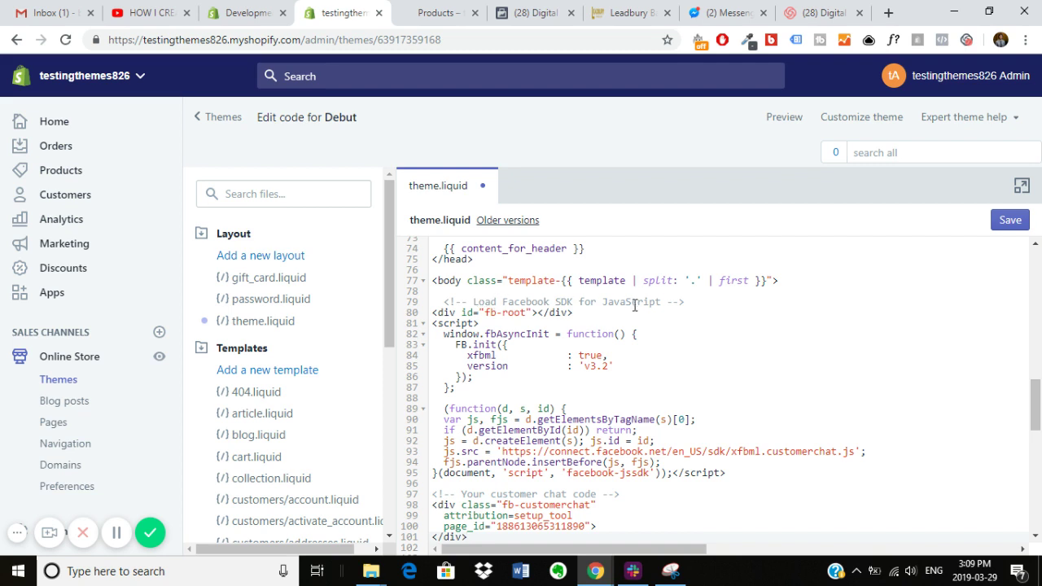
# Step: Check the storefront's Products page before the change and save theme.liquid
pyautogui.click(415, 12)
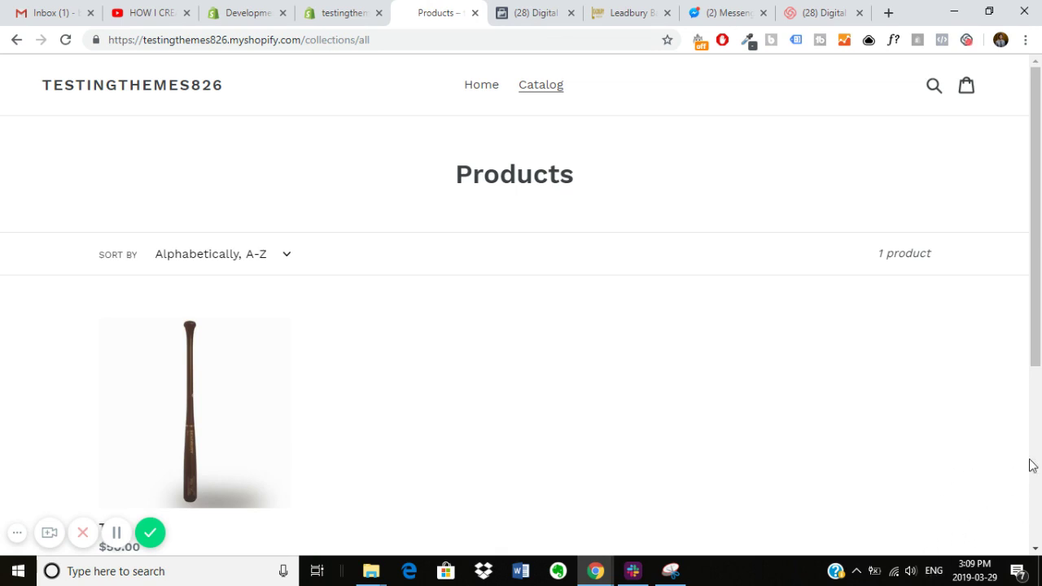
pyautogui.click(342, 13)
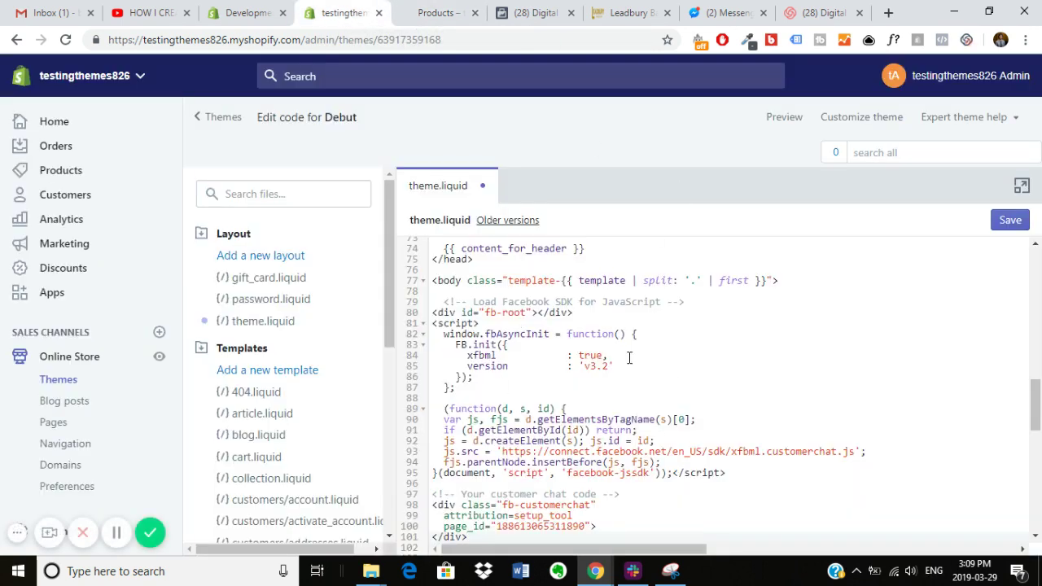
pyautogui.click(1010, 221)
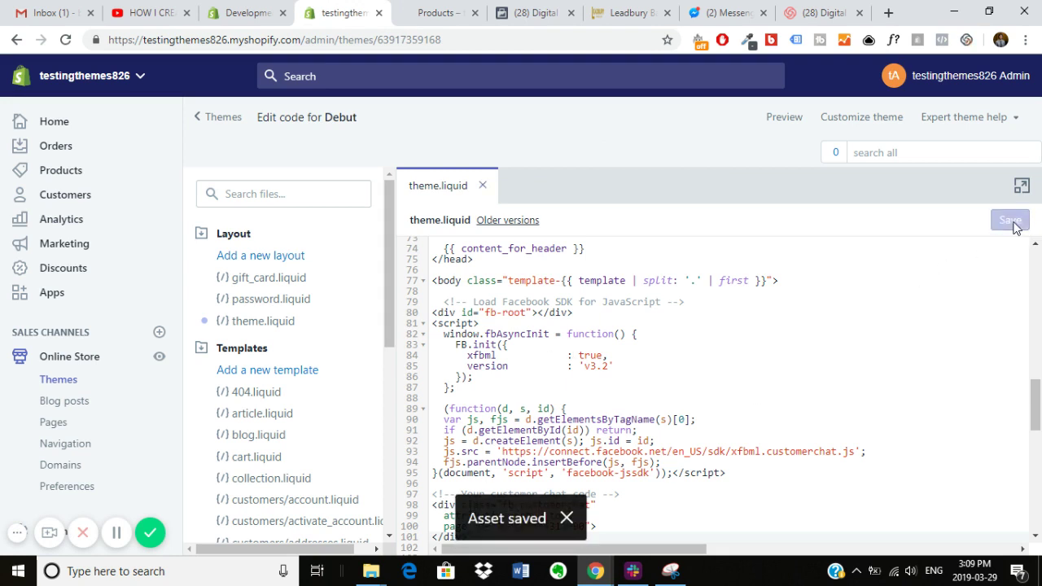
# Step: Finish the Customer Chat Plugin setup on Facebook and close its dialog
pyautogui.click(531, 12)
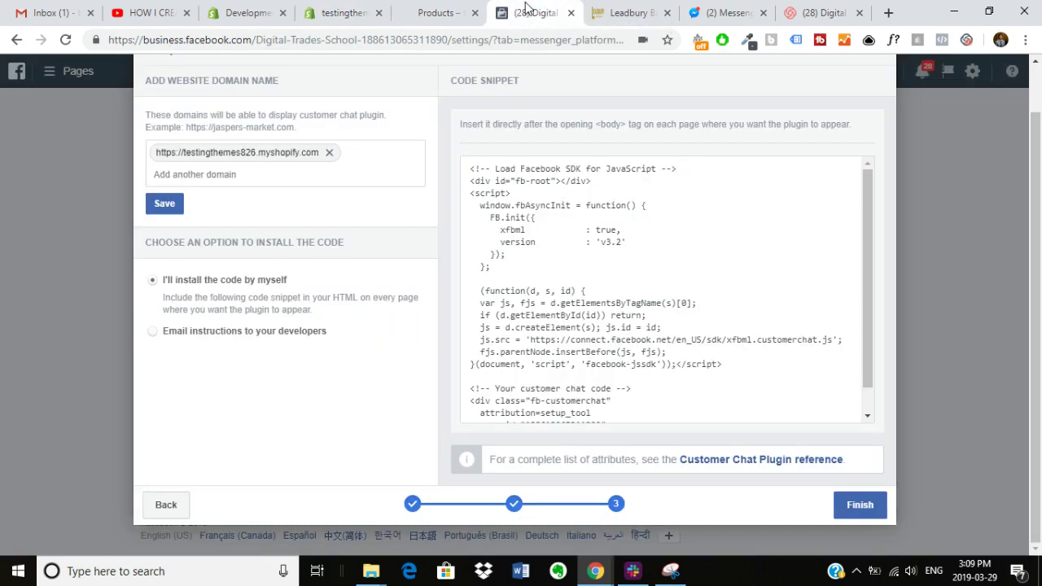
pyautogui.click(851, 511)
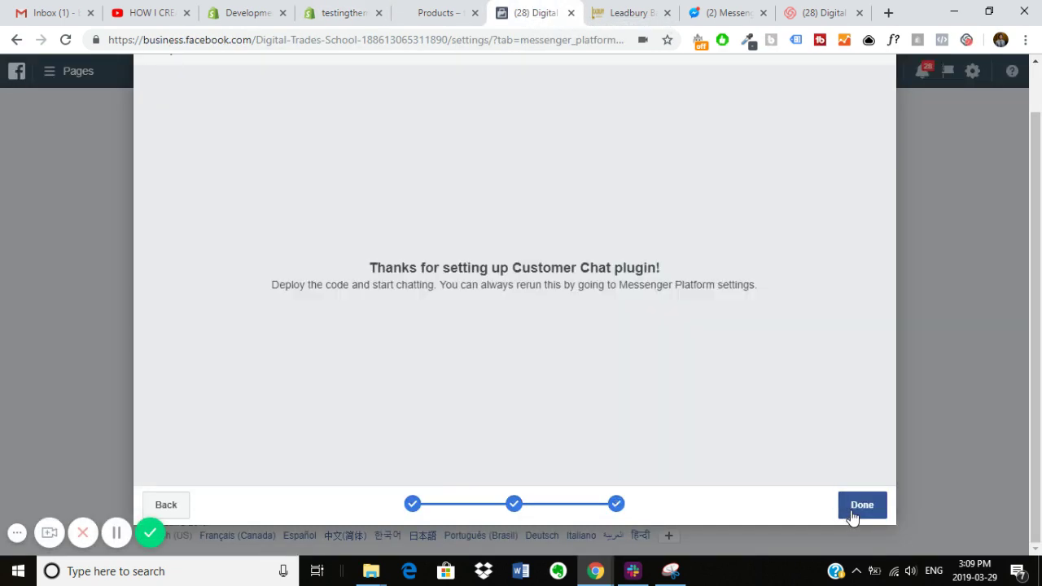
pyautogui.click(877, 510)
# Step: Reload the storefront's Products page and hide the theme preview bar to check for the chat plugin
pyautogui.click(435, 13)
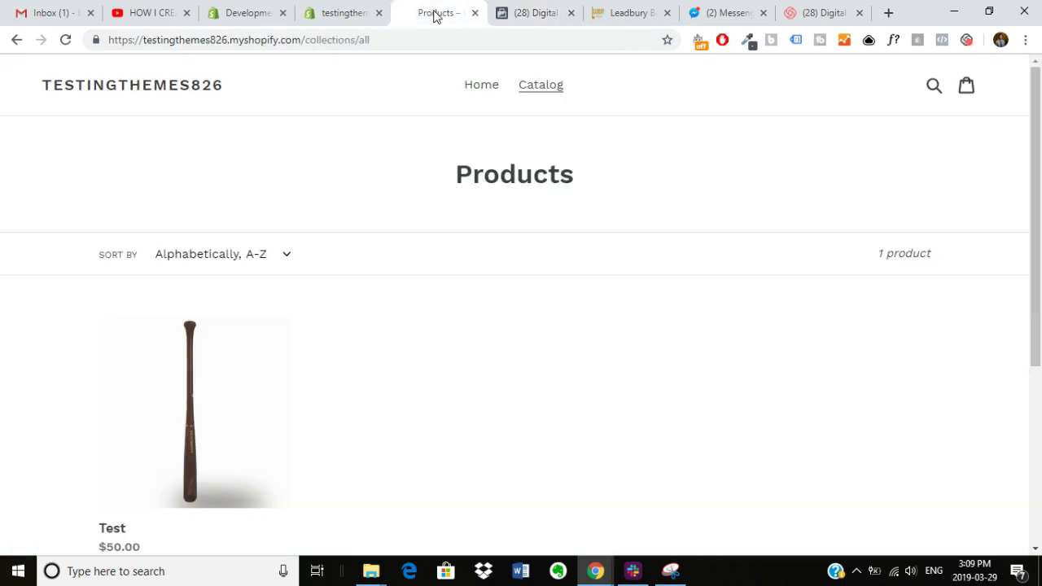
pyautogui.click(66, 40)
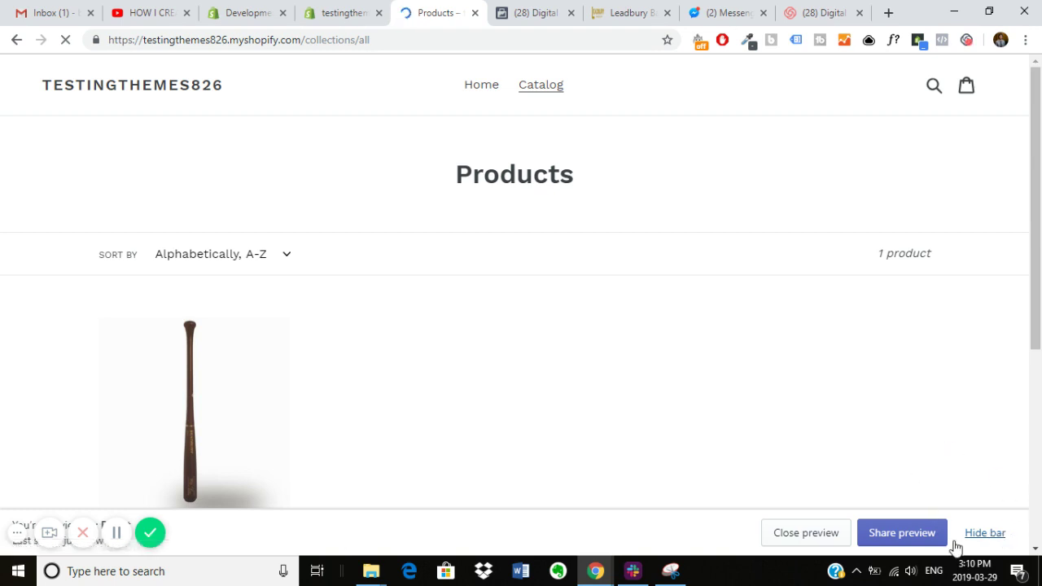
pyautogui.click(986, 535)
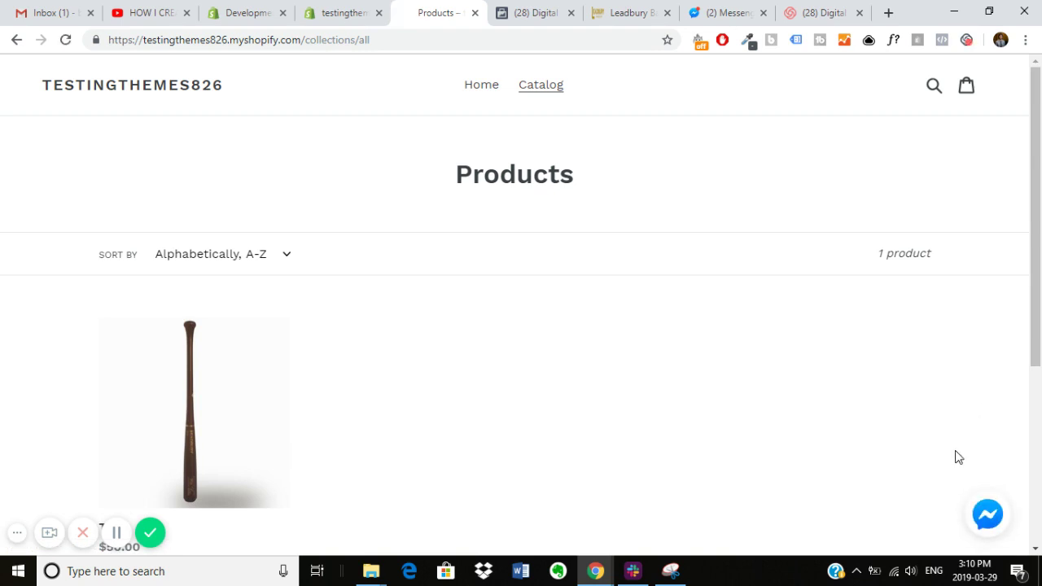
# Step: Examine the Messenger chat's information options on the Products page and close the chat
pyautogui.click(988, 511)
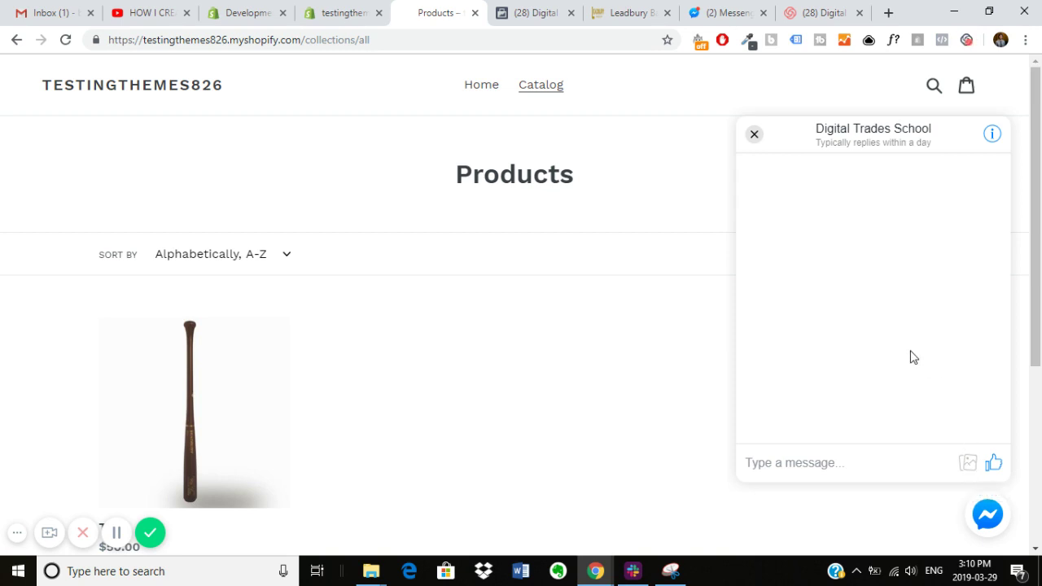
pyautogui.click(992, 136)
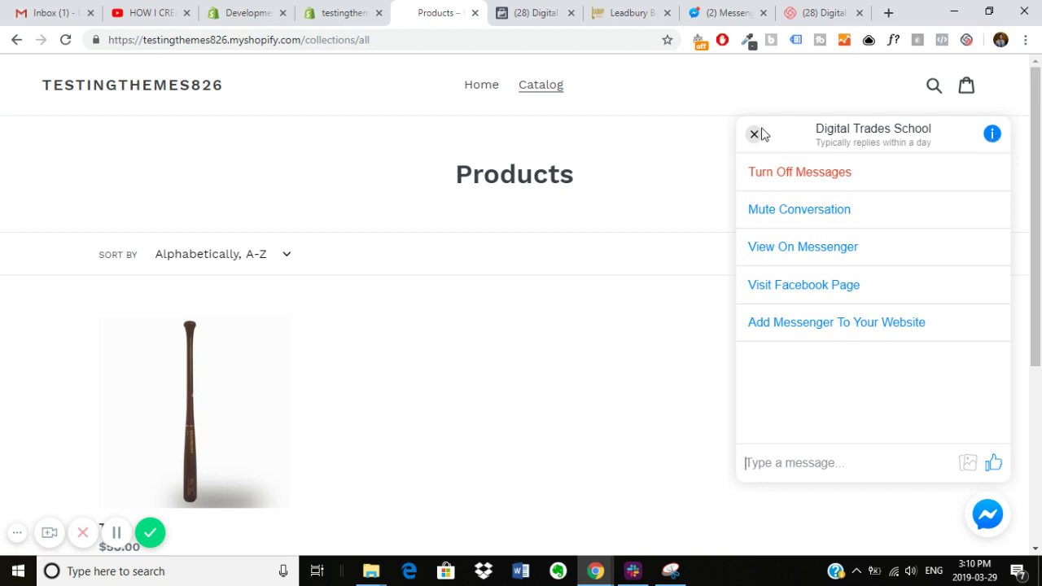
pyautogui.click(792, 289)
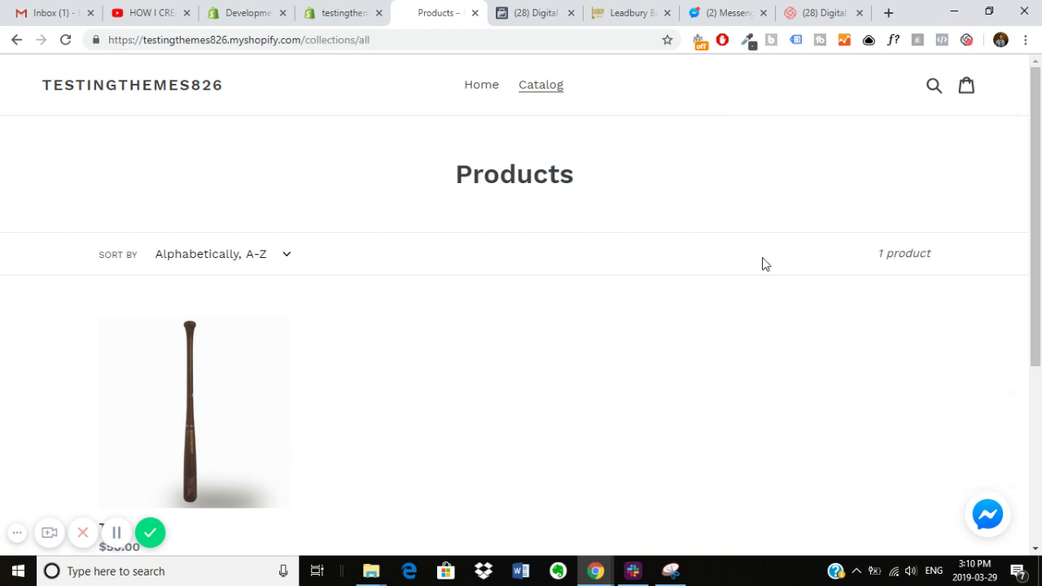